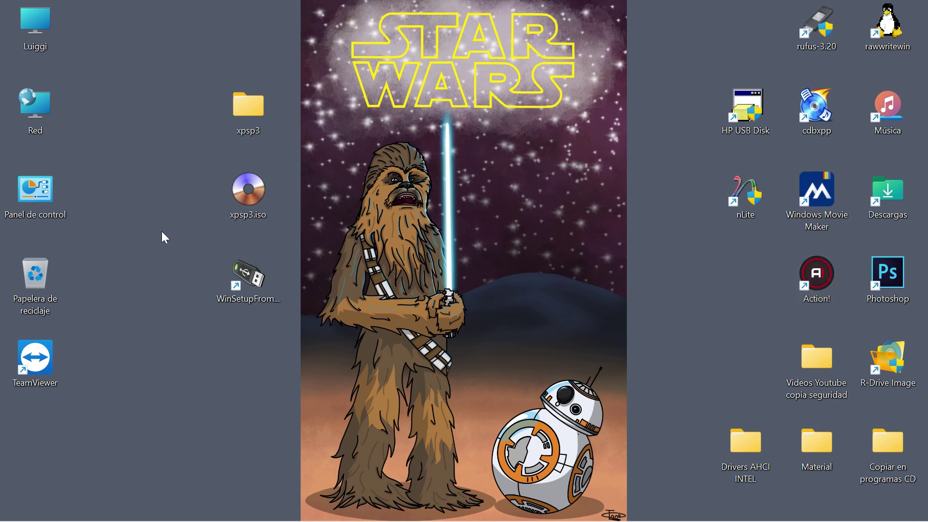
# Switch to Chrome and examine the WinSetupFromUSB 1.10 entry on the site's Downloads page, closing the browser when done.
pyautogui.click(252, 288)
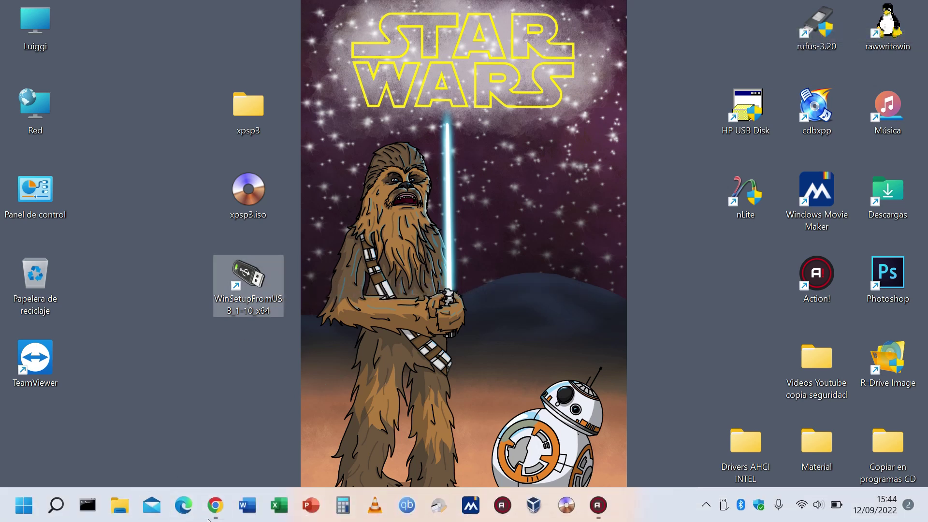
pyautogui.click(215, 505)
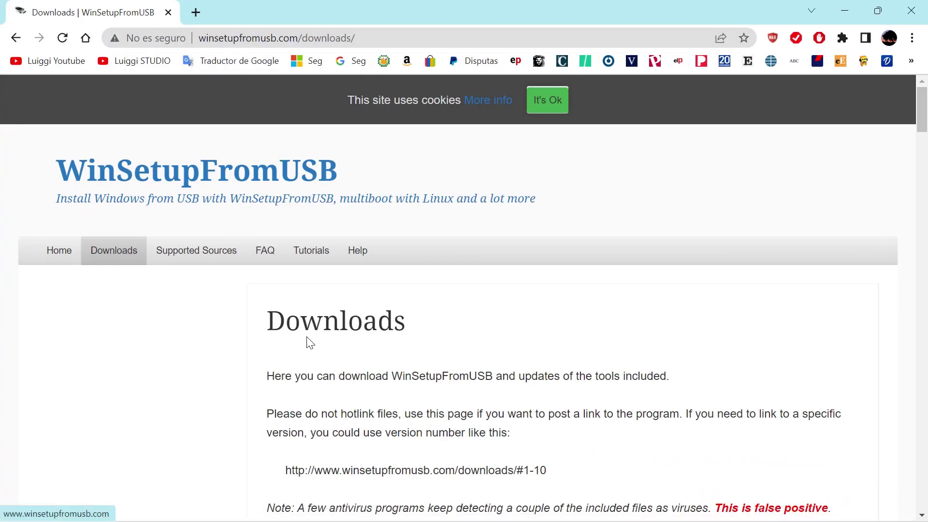
pyautogui.scroll(-6, 306, 339)
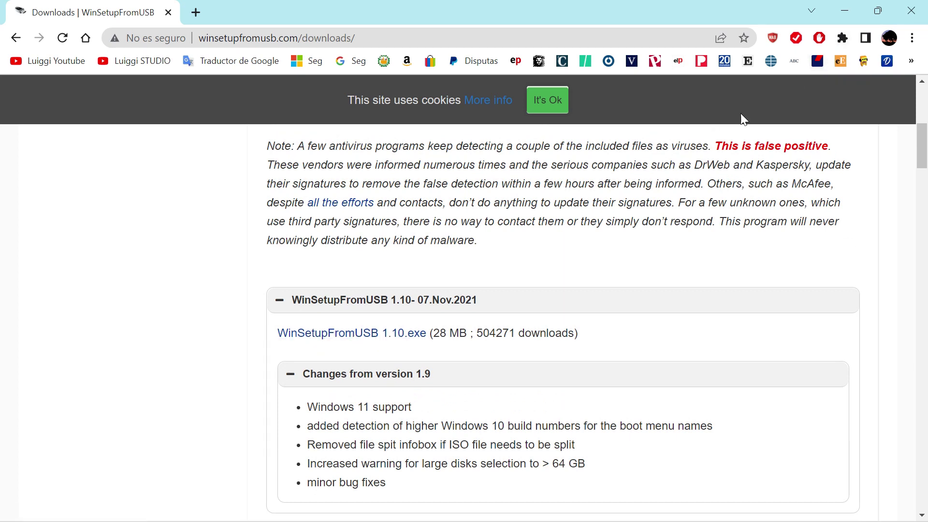
pyautogui.click(911, 10)
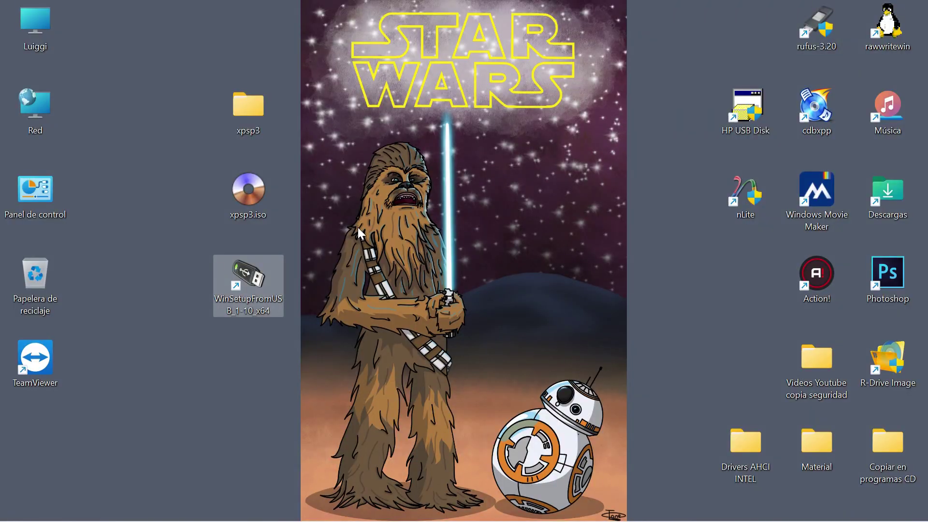
# Launch WinSetupFromUSB 1.10 x64 from the desktop, allowing it to make changes, and refresh the USB disk list.
pyautogui.doubleClick(246, 272)
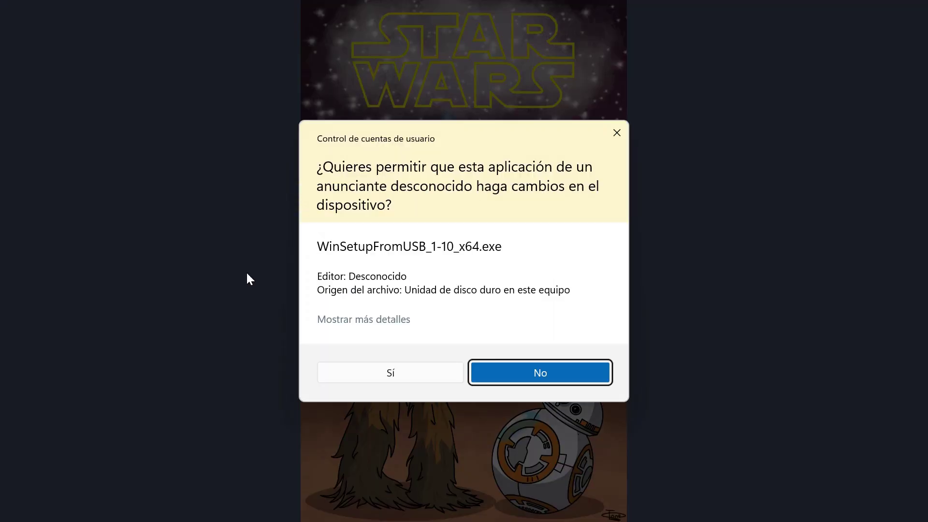
pyautogui.click(393, 372)
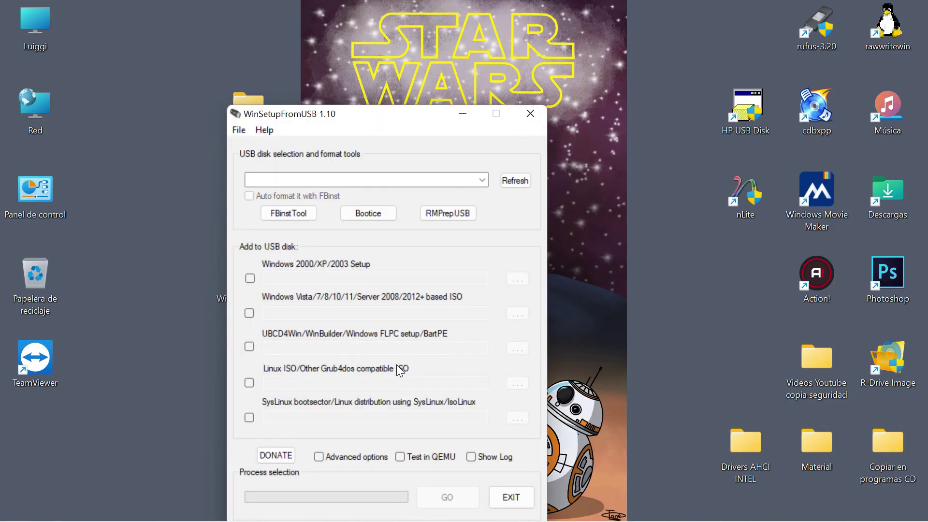
pyautogui.moveTo(365, 117); pyautogui.dragTo(441, 52)
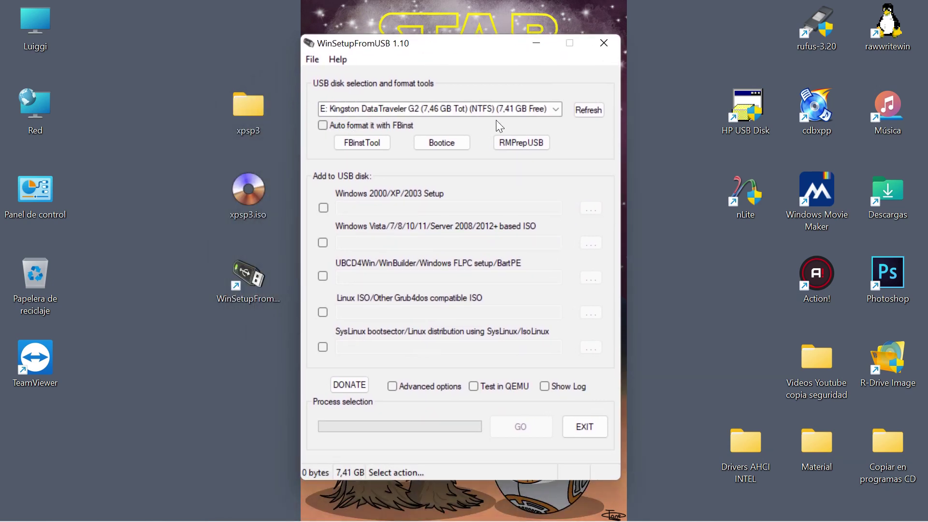
pyautogui.click(589, 111)
# Add the desktop folder xpsp3 as the Windows 2000/XP/2003 Setup source and accept the Windows licence agreement.
pyautogui.click(323, 209)
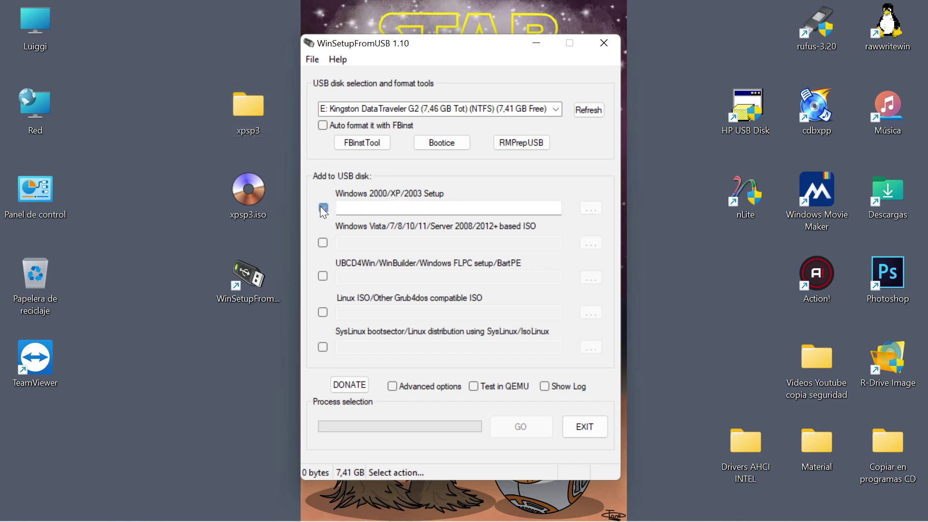
pyautogui.click(594, 209)
pyautogui.scroll(-6, 350, 227)
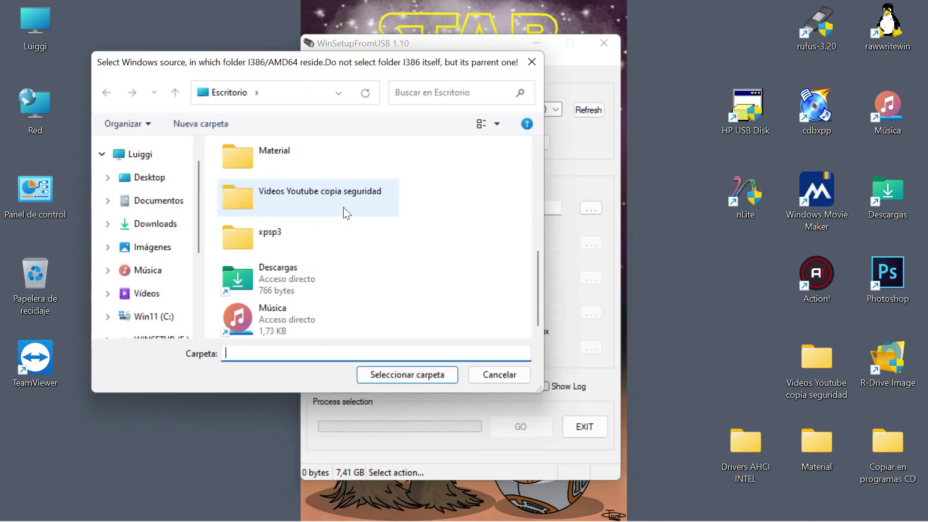
pyautogui.doubleClick(289, 231)
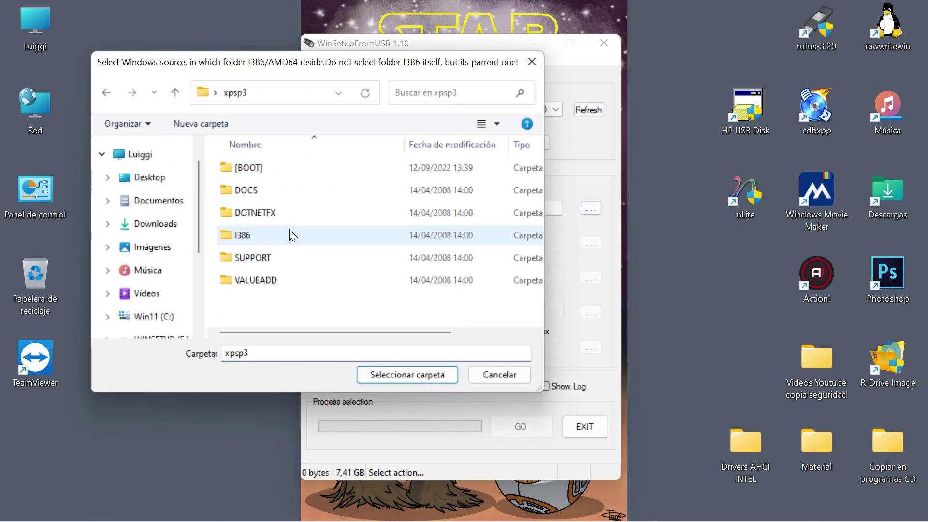
pyautogui.click(414, 373)
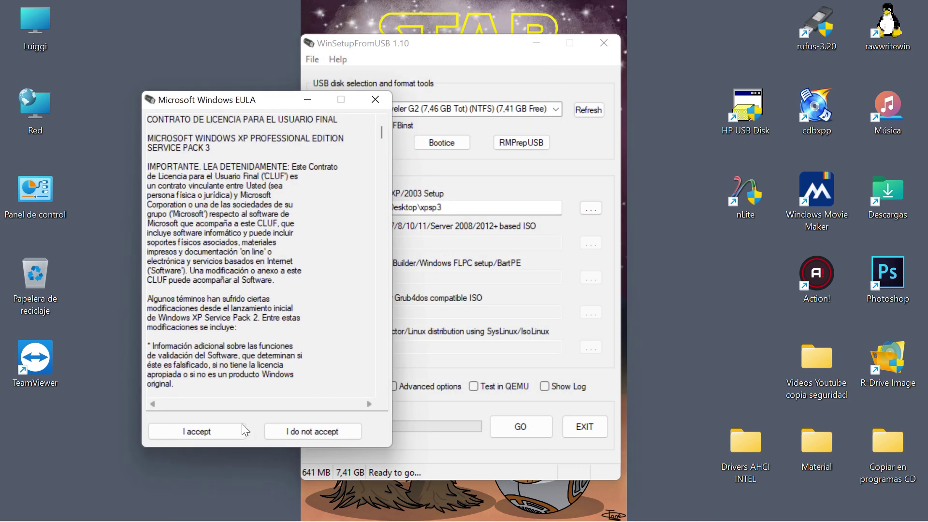
pyautogui.click(227, 429)
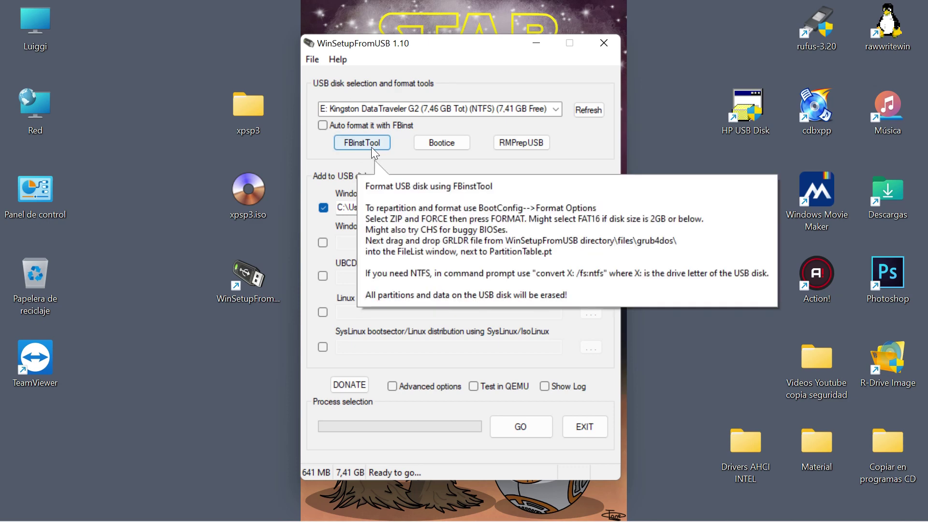
# Set the USB disk to auto format with FBinst as NTFS and open the advanced options.
pyautogui.click(331, 125)
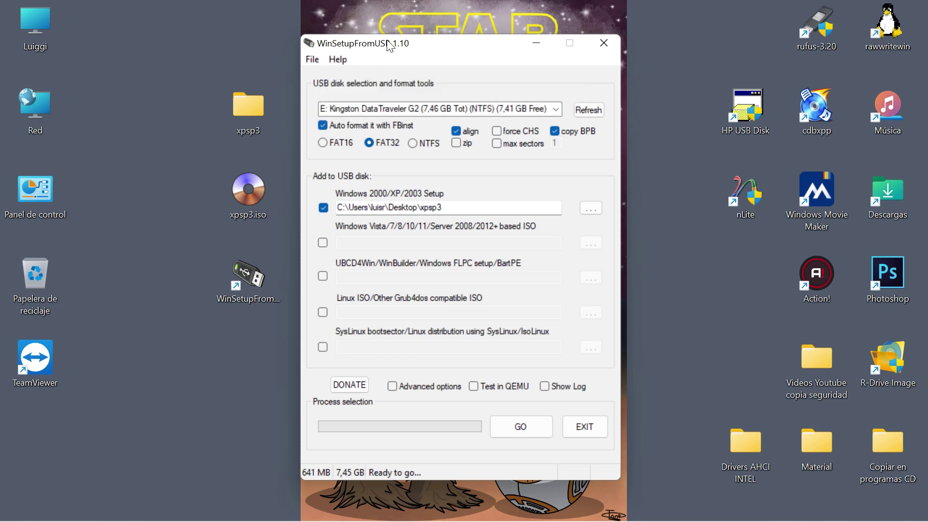
pyautogui.click(421, 144)
pyautogui.click(409, 388)
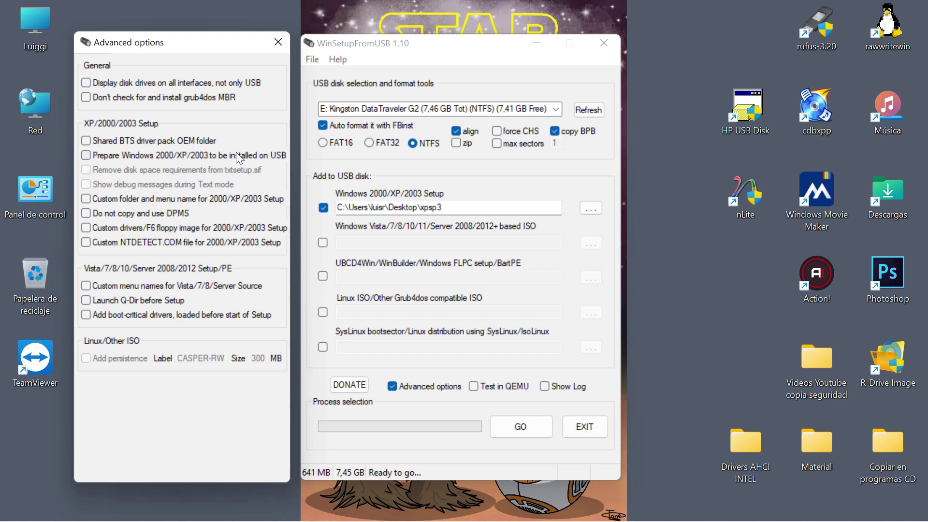
# Try the advanced option that prepares Windows 2000/XP/2003 to be installed on USB.
pyautogui.moveTo(237, 153)
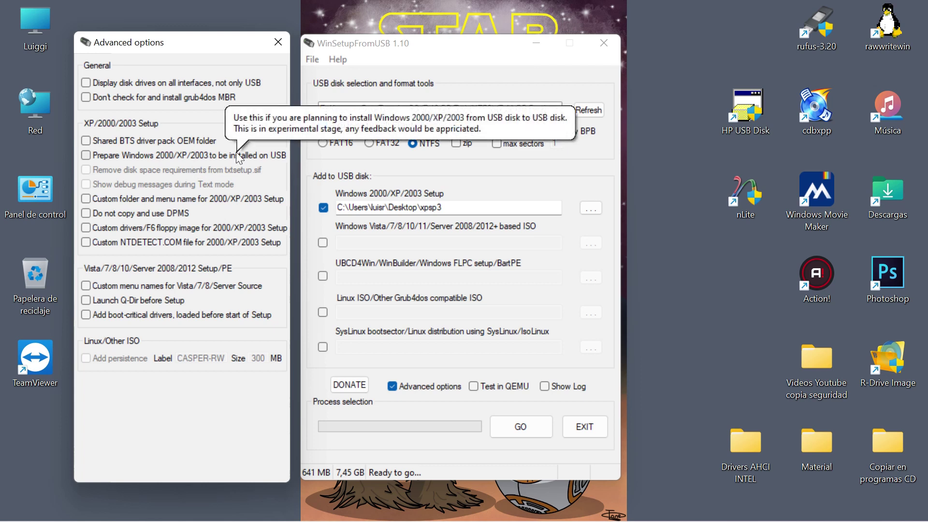
pyautogui.click(88, 153)
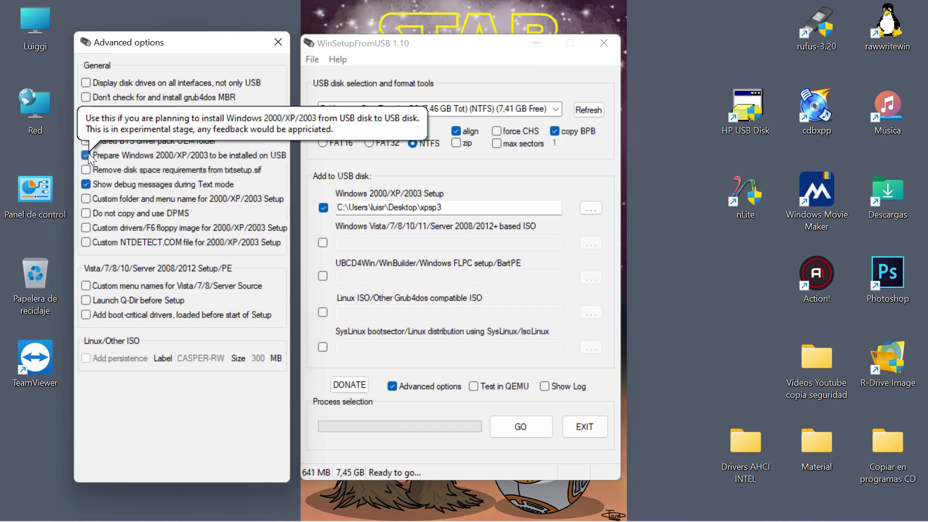
pyautogui.click(88, 153)
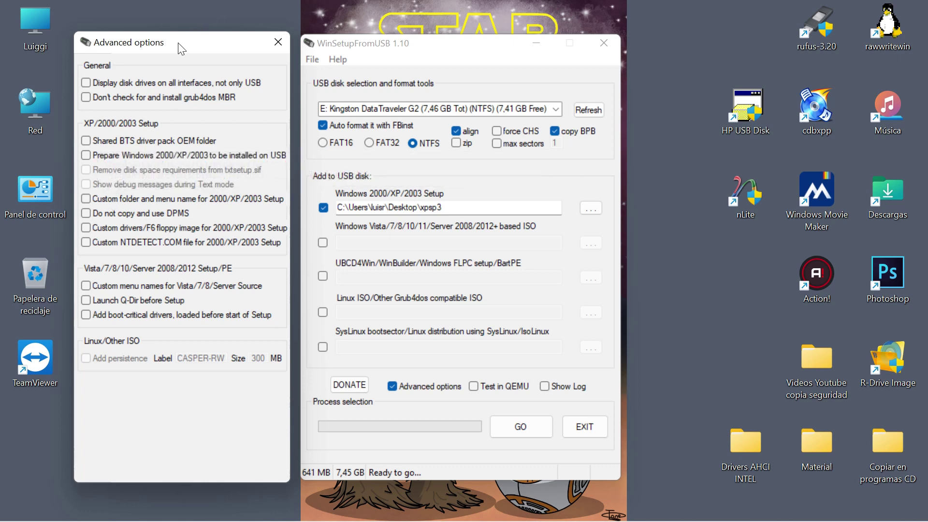
# Open the xpsp3 folder on the desktop to examine its contents, and close it again.
pyautogui.moveTo(177, 43); pyautogui.dragTo(441, 106)
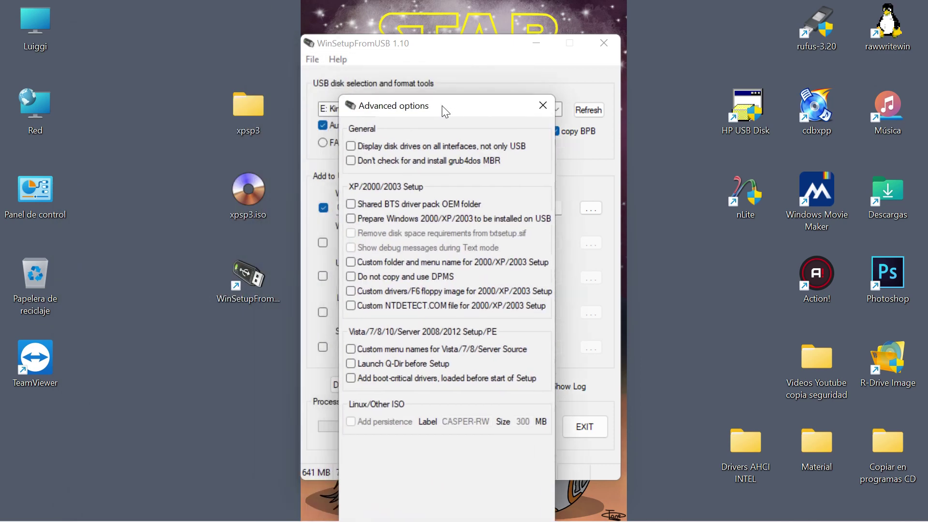
pyautogui.doubleClick(257, 108)
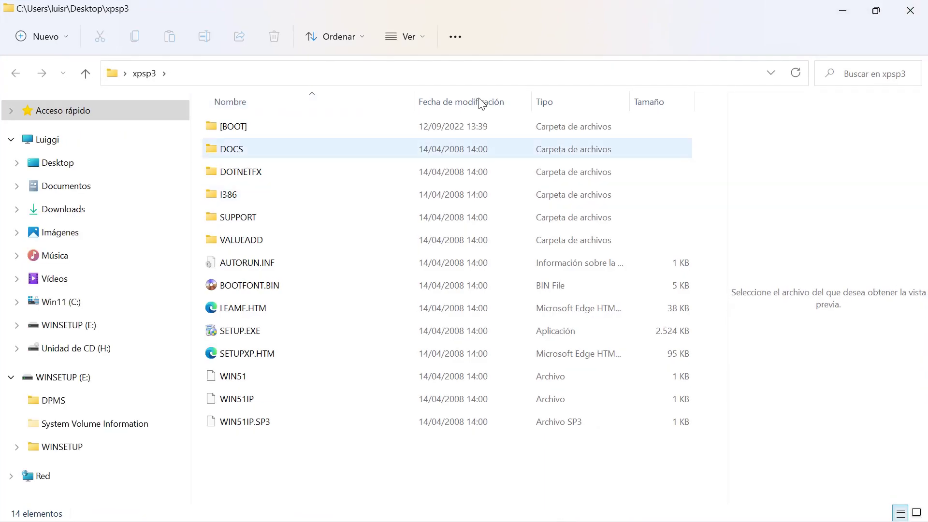
pyautogui.click(911, 10)
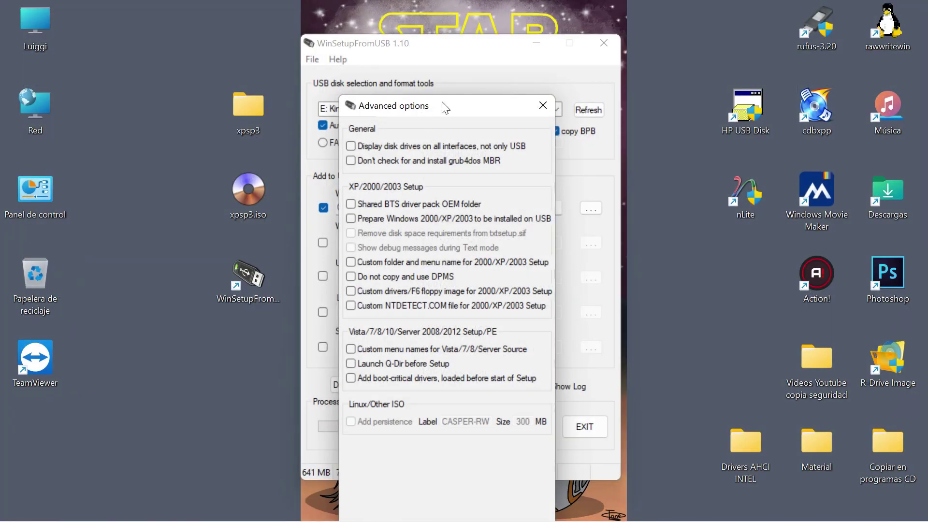
pyautogui.moveTo(427, 108); pyautogui.dragTo(163, 40)
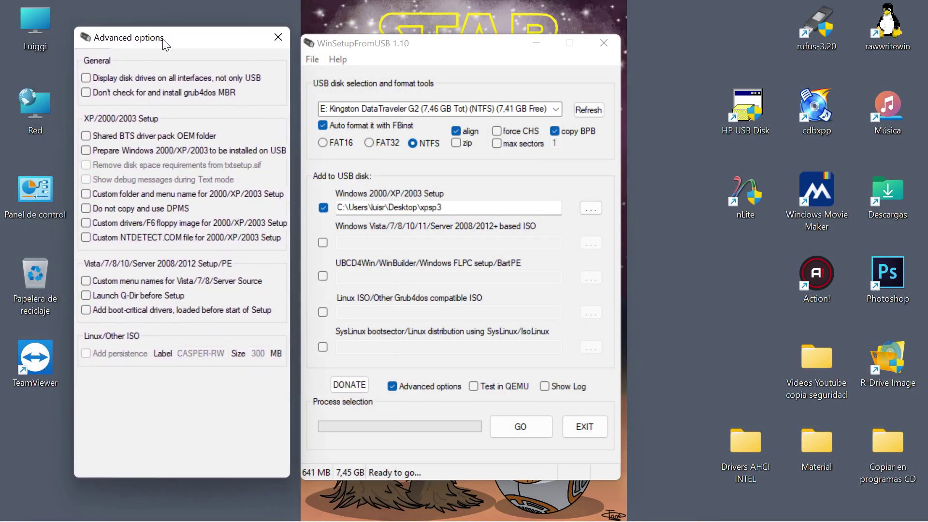
# Try the custom folder and menu name option and the custom drivers/F6 floppy image option for 2000/XP/2003 Setup.
pyautogui.click(126, 197)
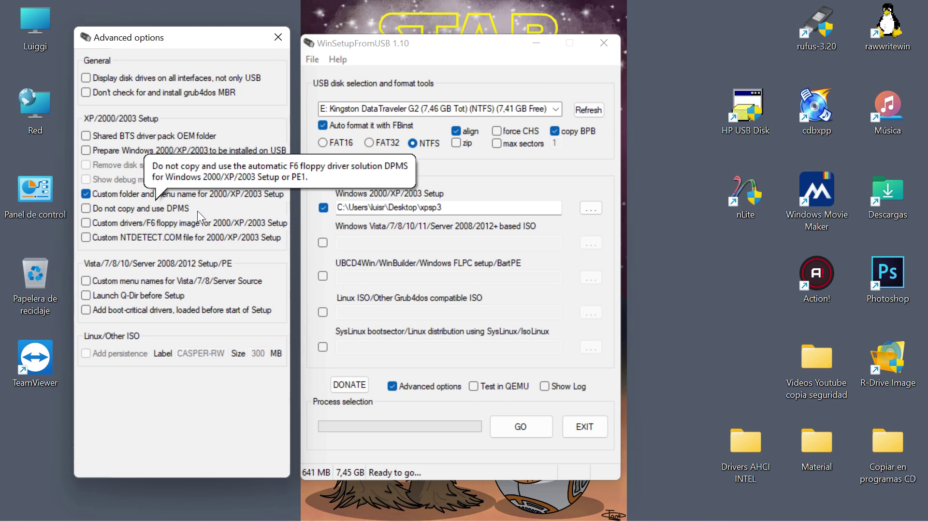
pyautogui.click(89, 224)
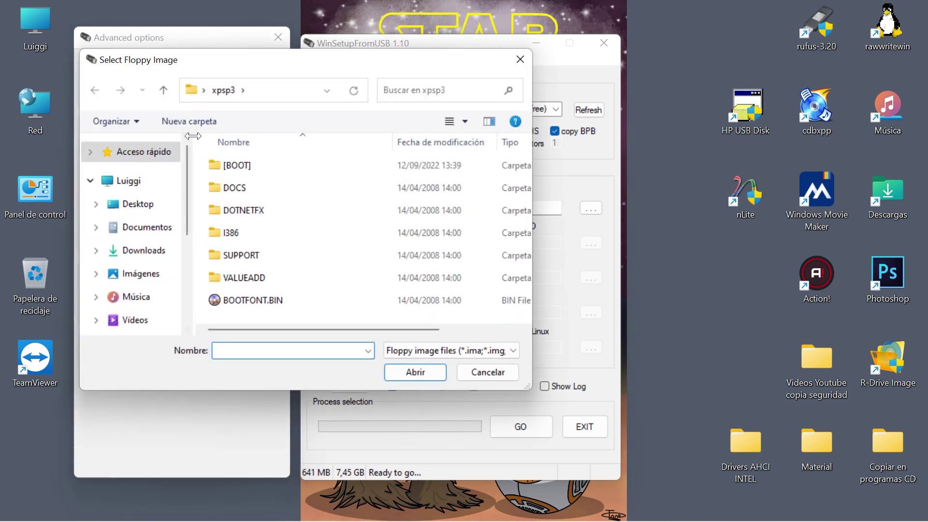
pyautogui.moveTo(189, 68); pyautogui.dragTo(326, 75)
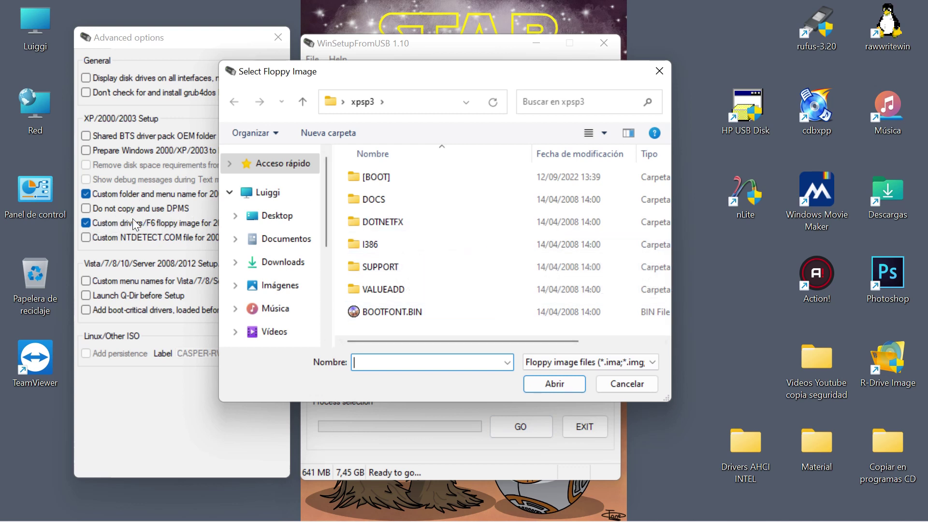
pyautogui.click(637, 385)
pyautogui.moveTo(94, 189)
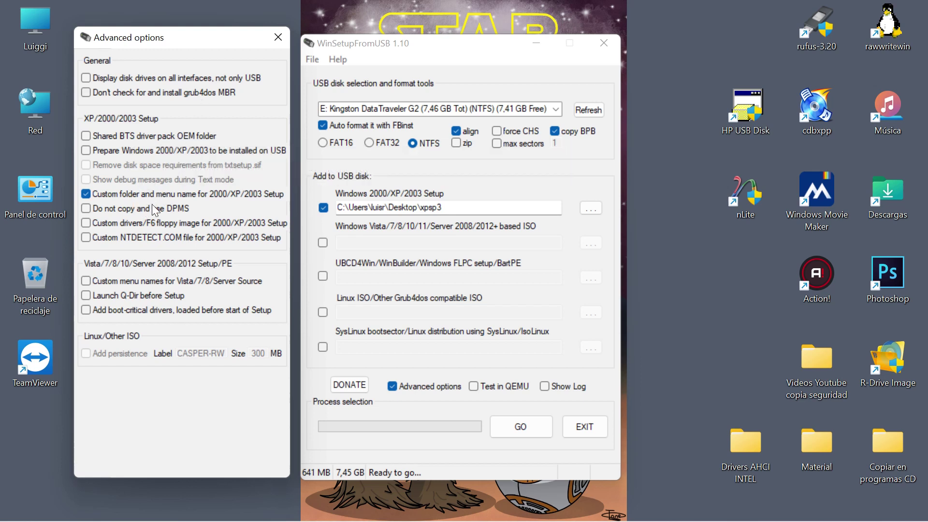
pyautogui.moveTo(169, 195)
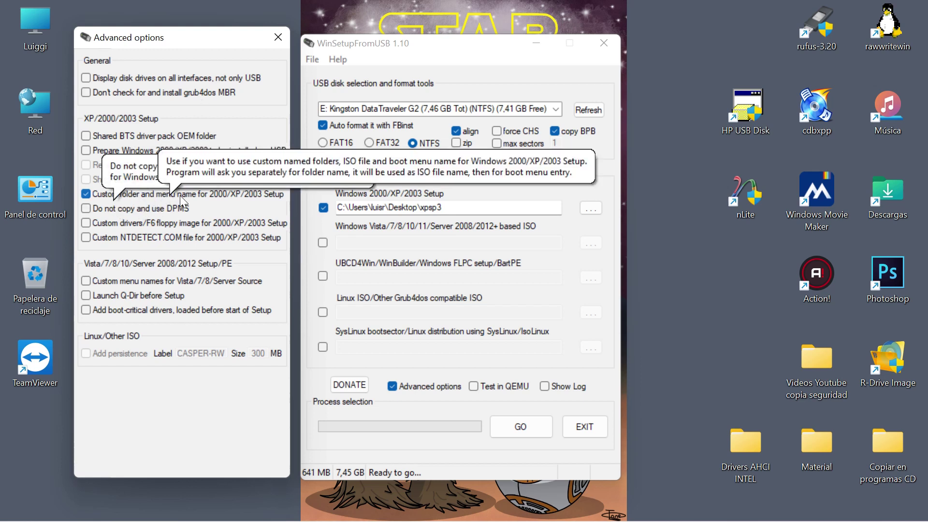
pyautogui.click(222, 194)
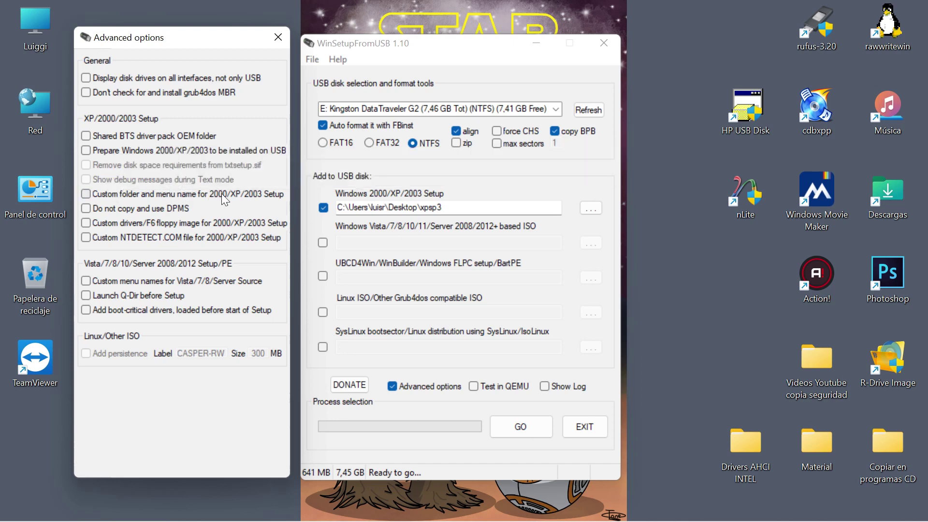
# Enable the custom folder and menu name for 2000/XP/2003 Setup and turn on Test in QEMU.
pyautogui.click(221, 193)
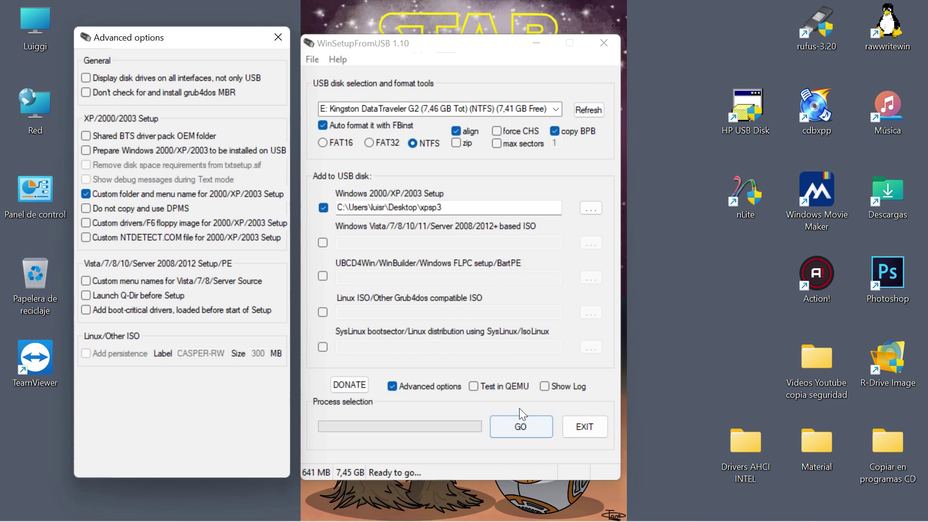
pyautogui.click(477, 389)
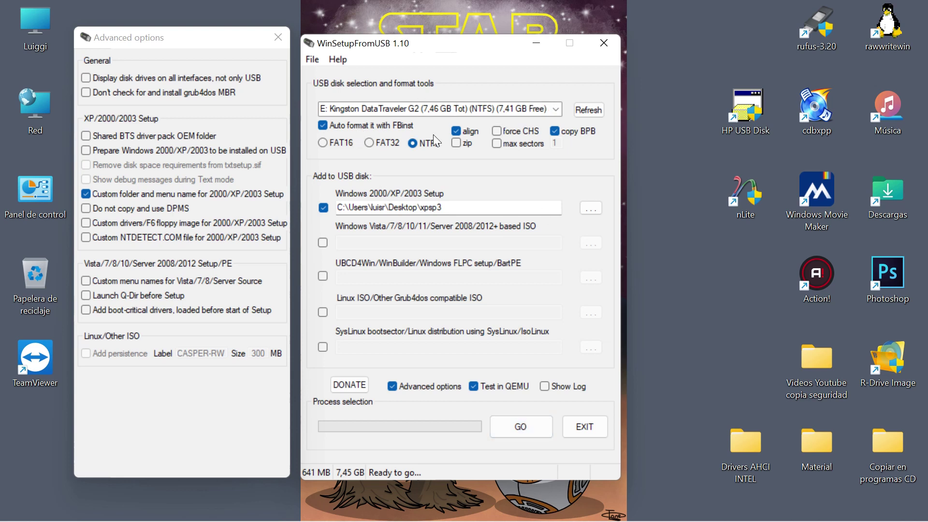
# Start creating the USB disk and agree to erase, repartition and reformat the Kingston DataTraveler G2.
pyautogui.click(533, 428)
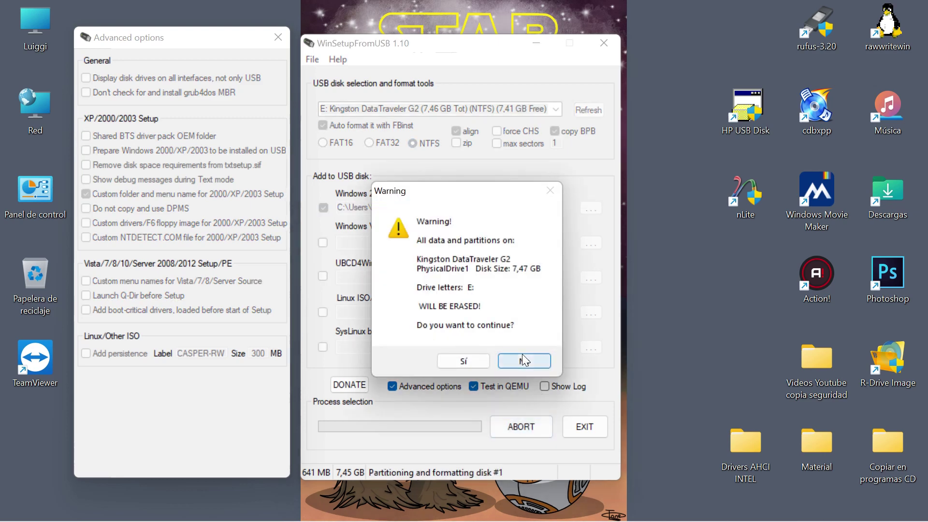
pyautogui.click(467, 361)
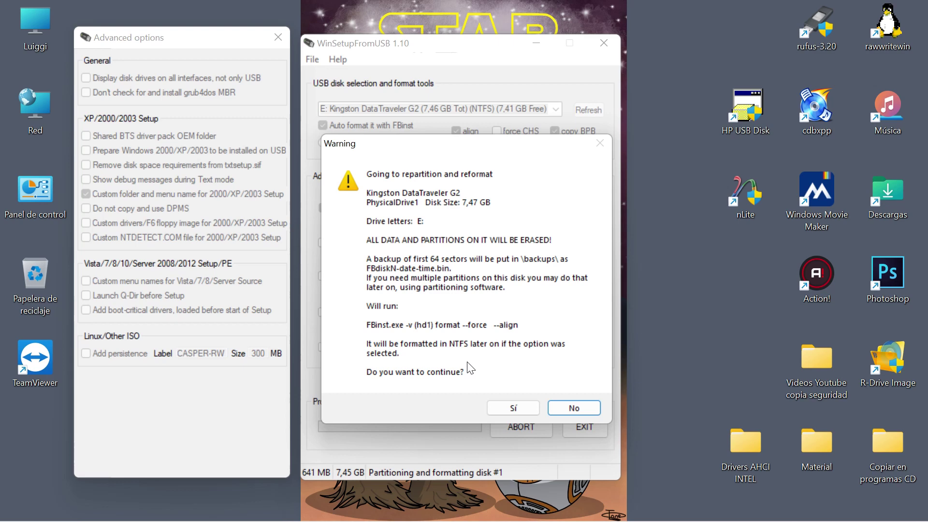
pyautogui.click(507, 411)
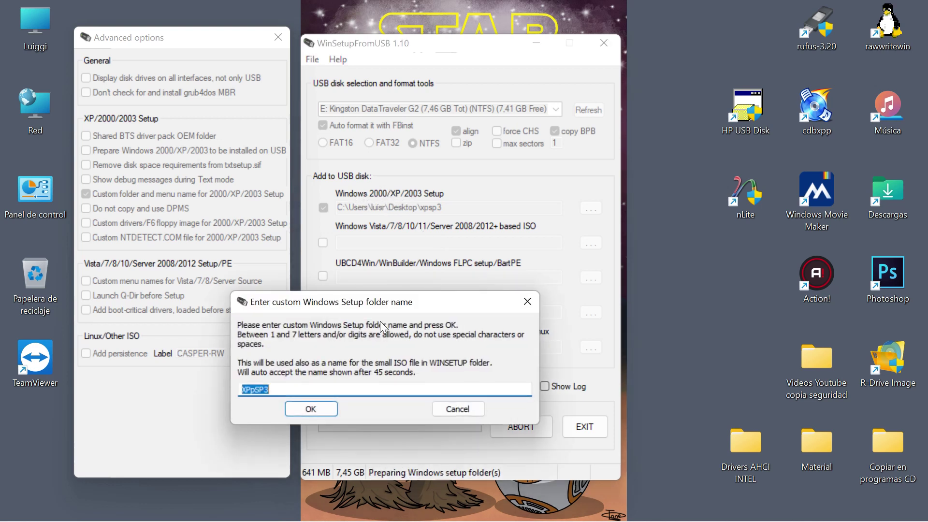
# Accept XPpSP3 as the custom Windows Setup folder name.
pyautogui.moveTo(360, 303); pyautogui.dragTo(272, 241)
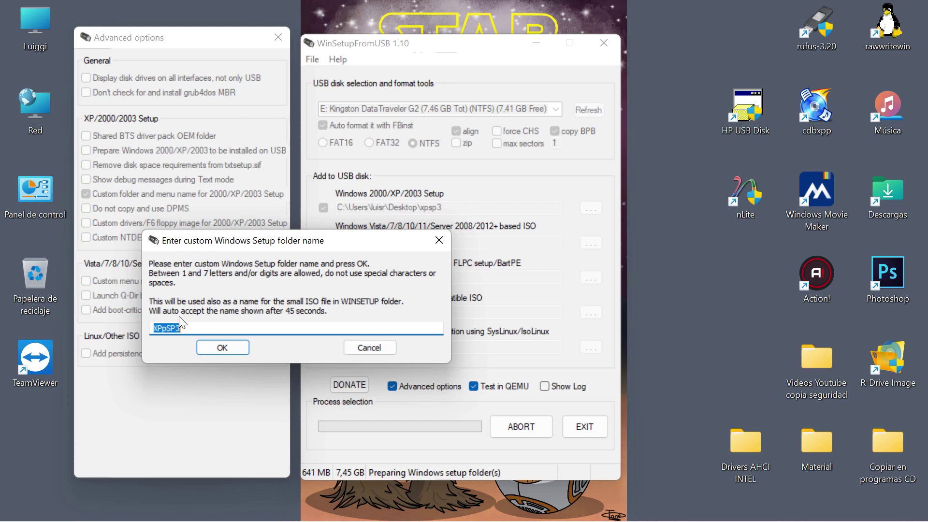
pyautogui.click(226, 349)
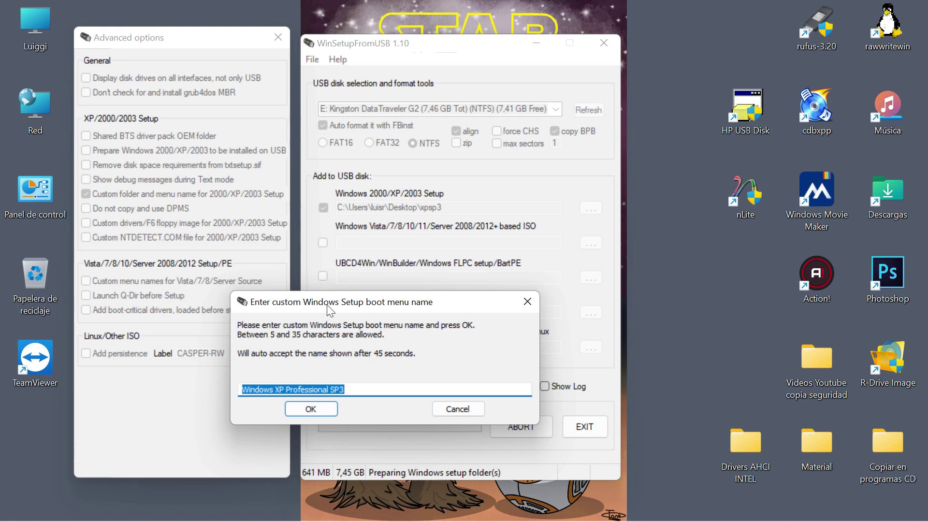
# Set the custom Windows Setup boot menu name to "Windows XP Pro nuestro" and accept it.
pyautogui.moveTo(327, 305); pyautogui.dragTo(334, 235)
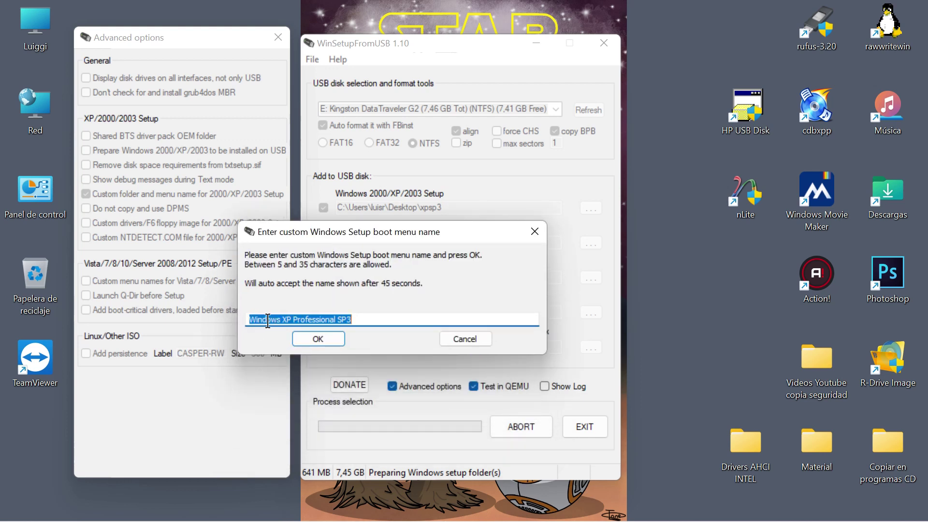
pyautogui.click(349, 319)
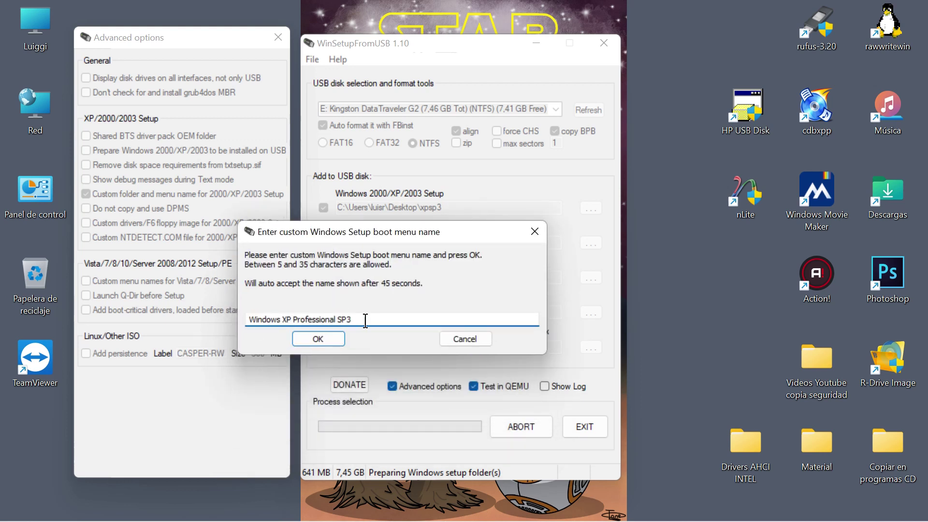
pyautogui.press('BackSpace')
pyautogui.press('BackSpace')
pyautogui.press('BackSpace')
pyautogui.press('BackSpace')
pyautogui.press('BackSpace')
pyautogui.press('BackSpace')
pyautogui.press('BackSpace')
pyautogui.press('BackSpace')
pyautogui.press('BackSpace')
pyautogui.press('BackSpace')
pyautogui.press('BackSpace')
pyautogui.press('BackSpace')
pyautogui.press('BackSpace')
pyautogui.write('nuestro')
pyautogui.click(328, 337)
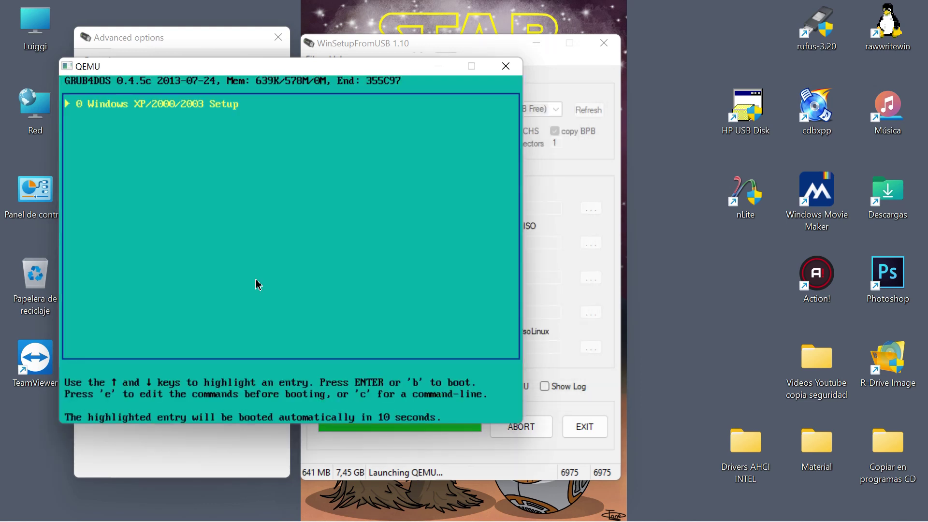
# Open the Windows XP/2000/2003 Setup entry in the QEMU boot test and review the first and second part setup entries.
pyautogui.press('Down')
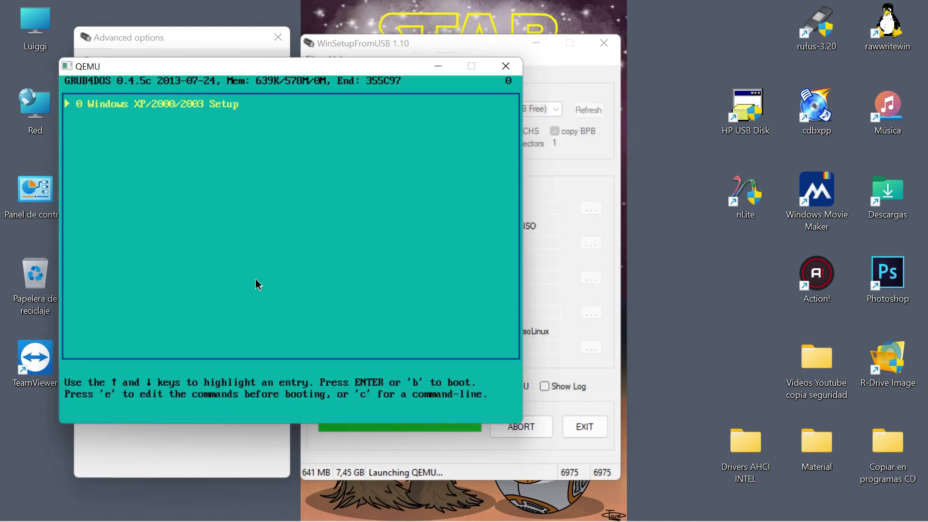
pyautogui.press('Return')
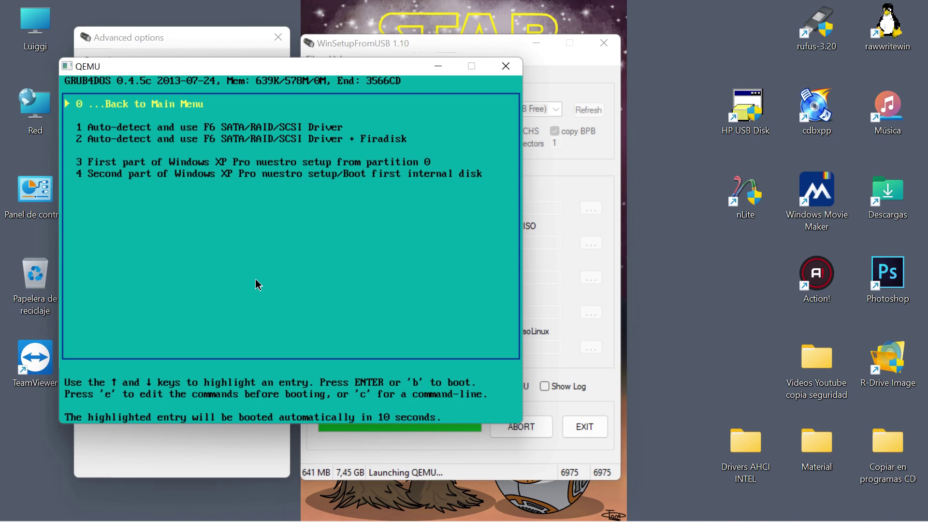
pyautogui.press('Down')
pyautogui.press('Down')
pyautogui.press('Down')
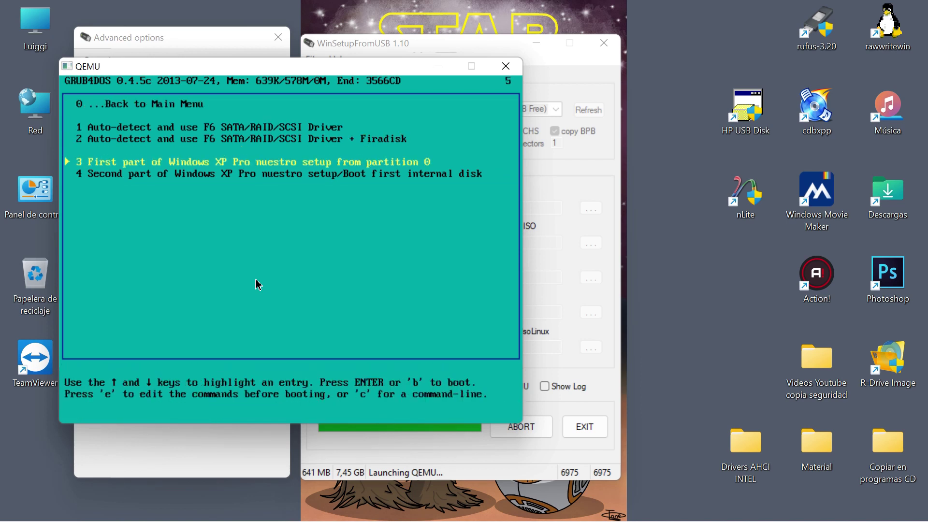
pyautogui.press('Down')
pyautogui.press('Up')
pyautogui.press('Down')
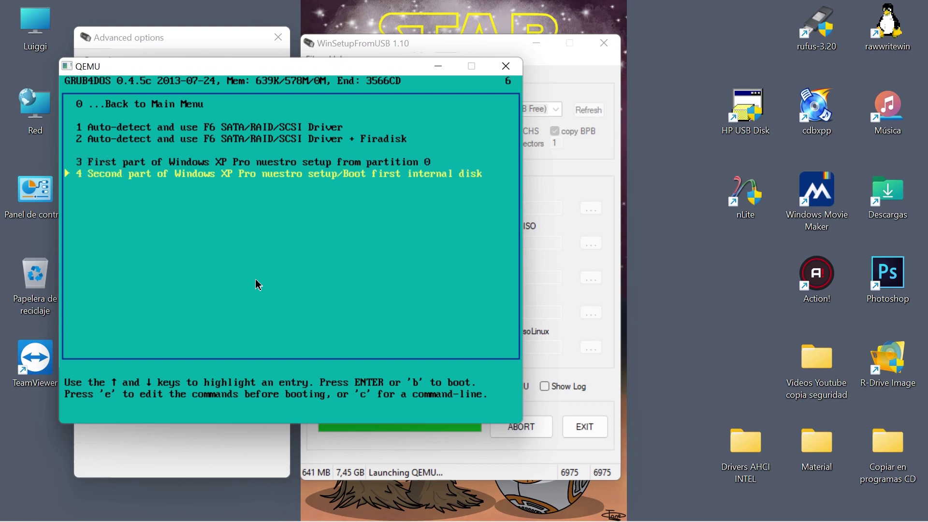
# Review the descriptions of the two auto-detect F6 SATA/RAID/SCSI driver entries, without and with Firadisk.
pyautogui.press('Up')
pyautogui.press('Up')
pyautogui.press('Up')
pyautogui.press('Up')
pyautogui.press('Down')
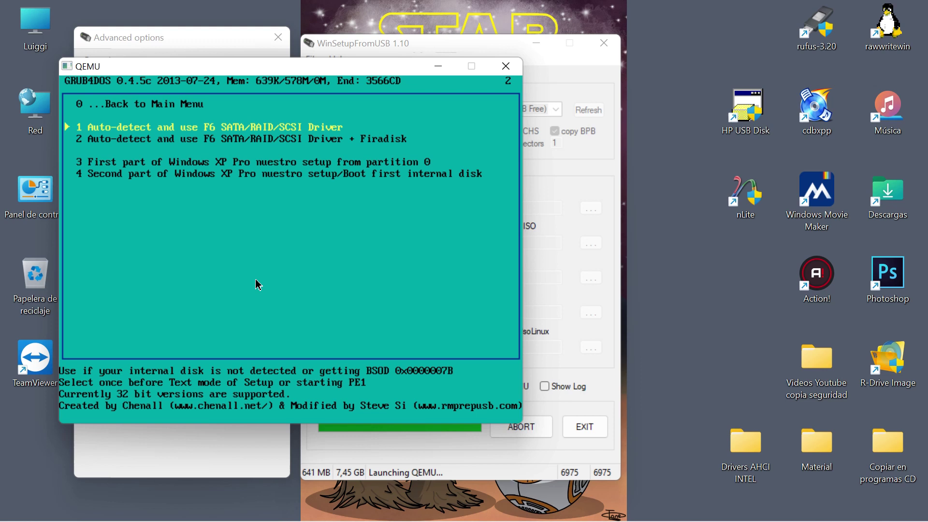
pyautogui.press('Down')
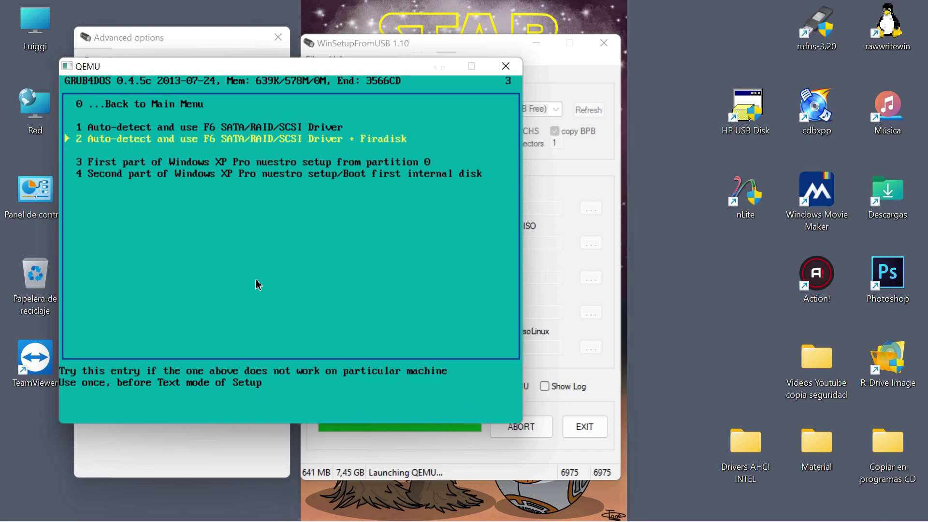